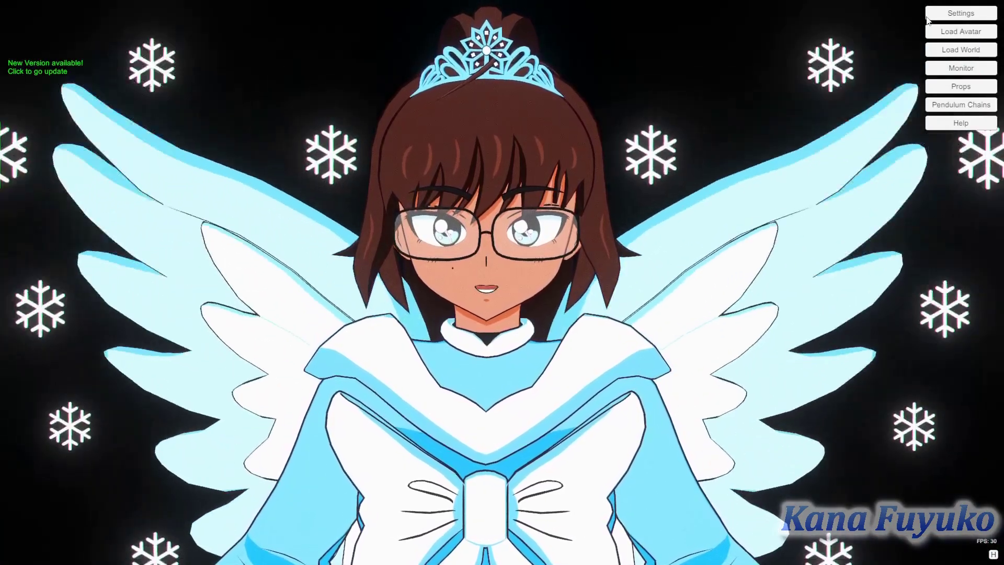
- Open Node Graphs from Settings and add a new graph holding the imported Passive Breathing Loop nodes
click(936, 14)
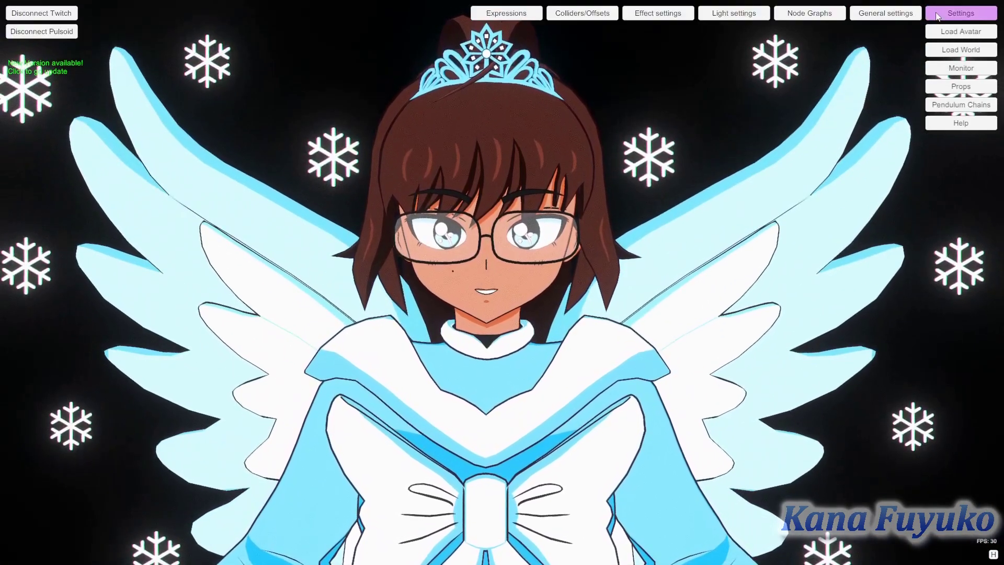
click(816, 14)
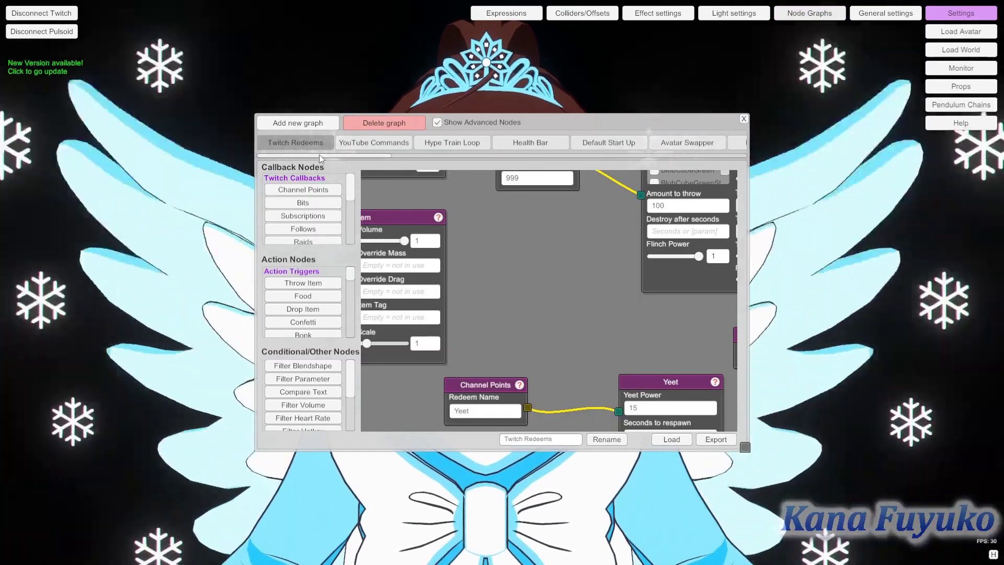
drag(319, 155, 683, 161)
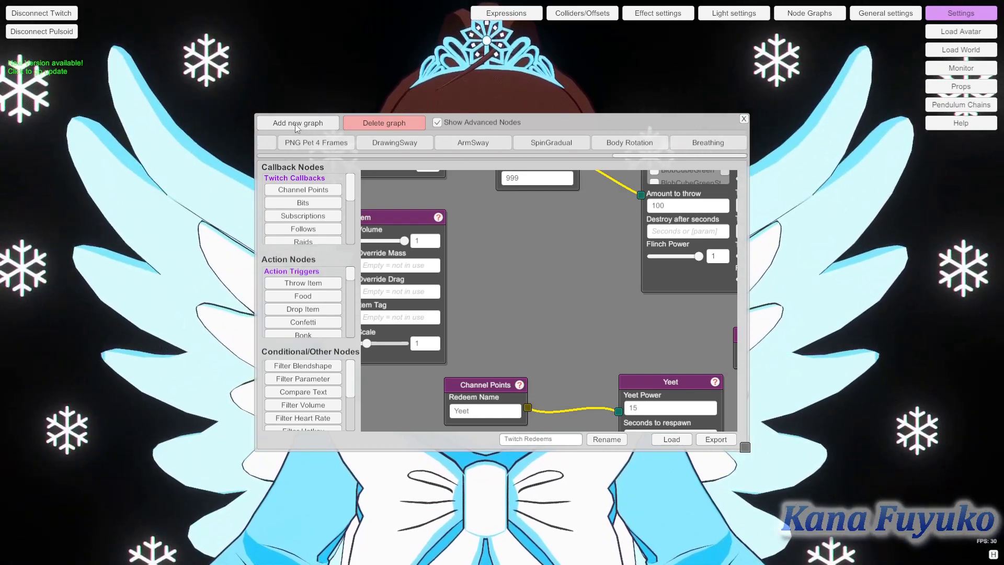
click(331, 124)
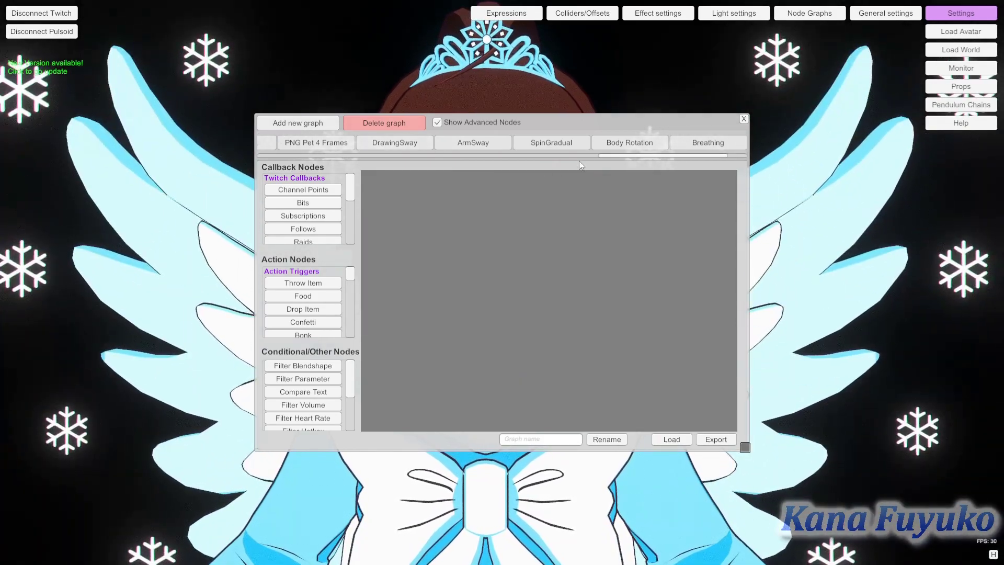
drag(610, 154, 667, 154)
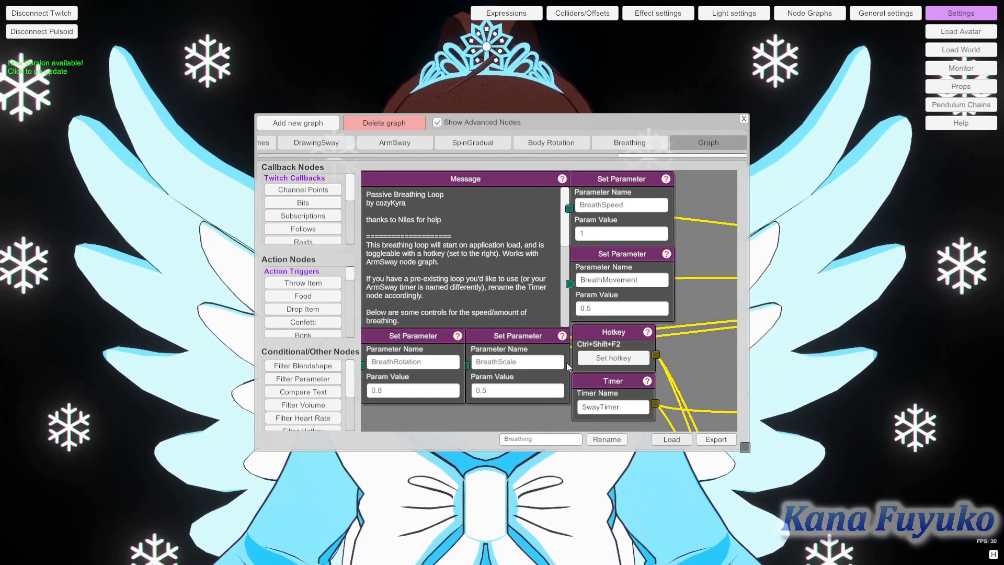
- Zoom and pan the graph to inspect the breathing, Message, Hotkey and Timer nodes
scroll(566, 362, down, 5)
drag(408, 253, 239, 260)
scroll(398, 323, up, 5)
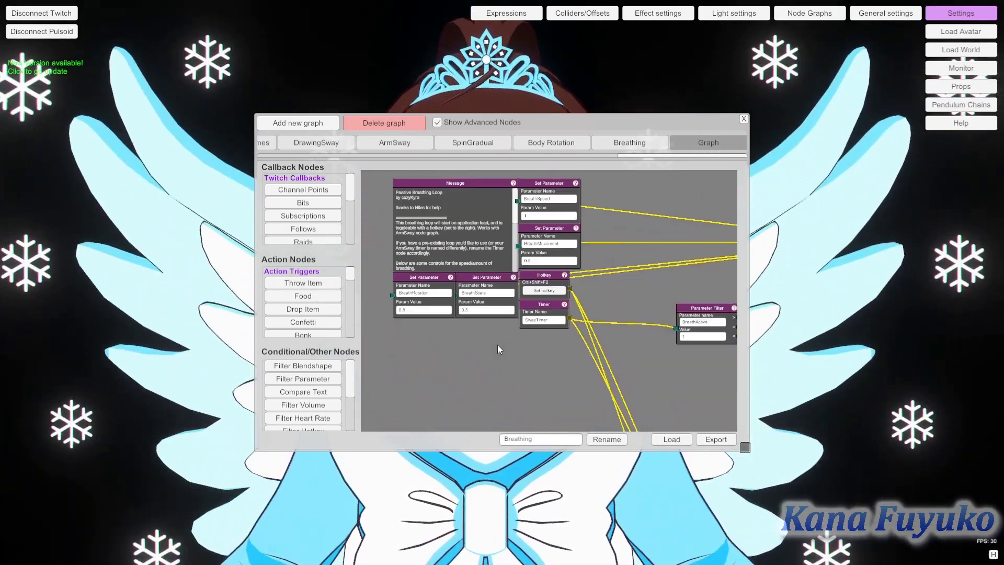
drag(535, 386, 543, 452)
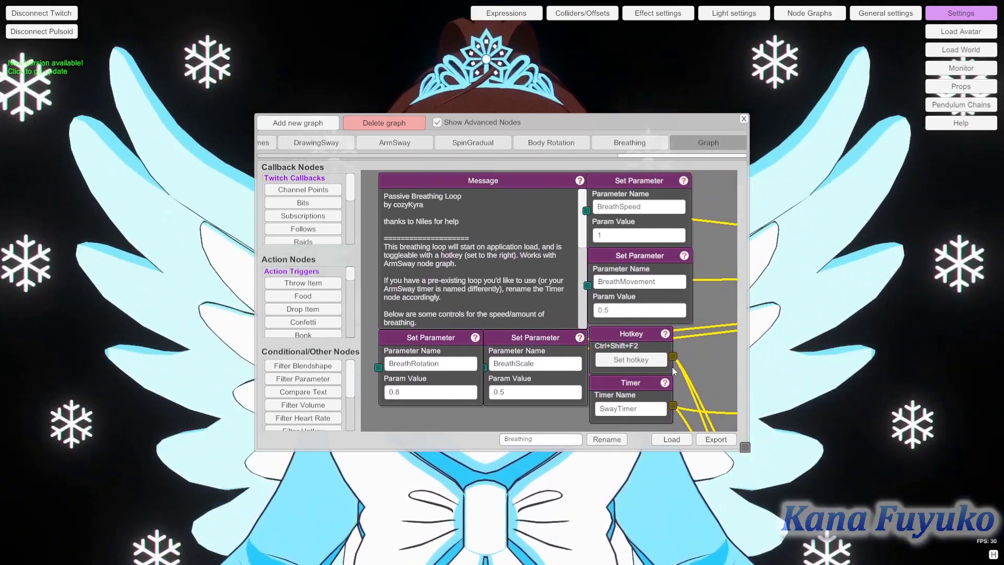
drag(697, 328, 588, 282)
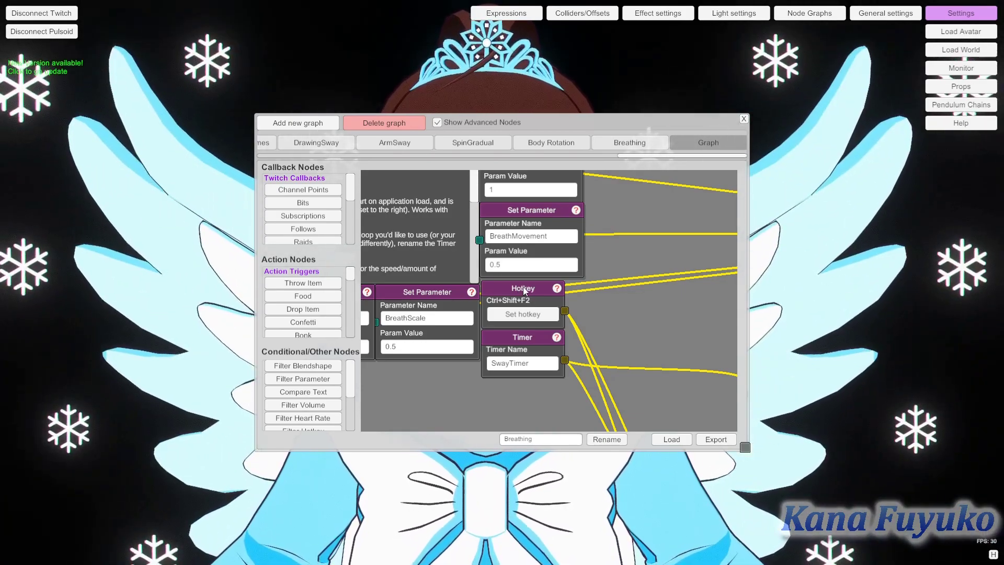
- Compare parameter values between the existing Breathing graph and the newly loaded graph
click(607, 146)
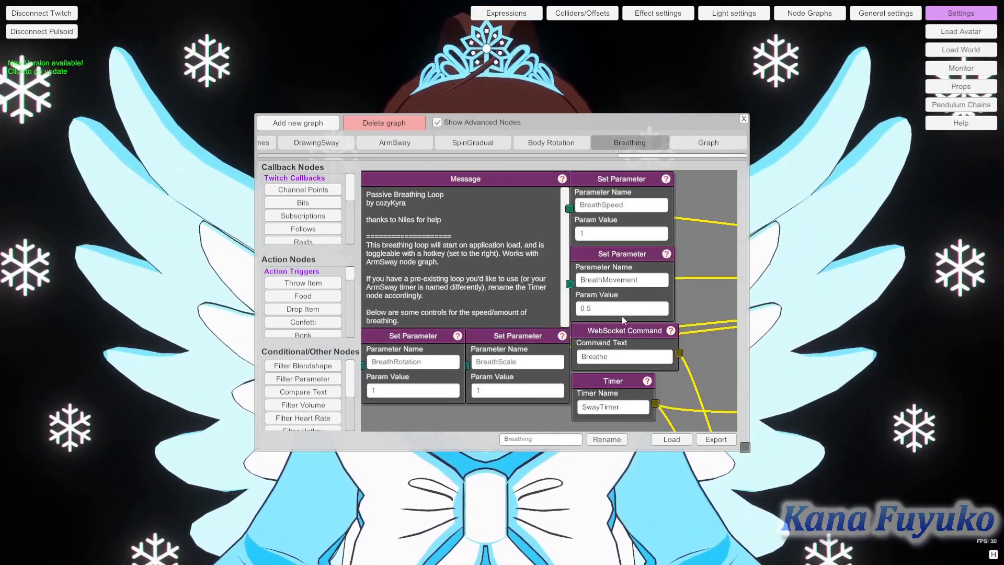
drag(685, 290, 640, 236)
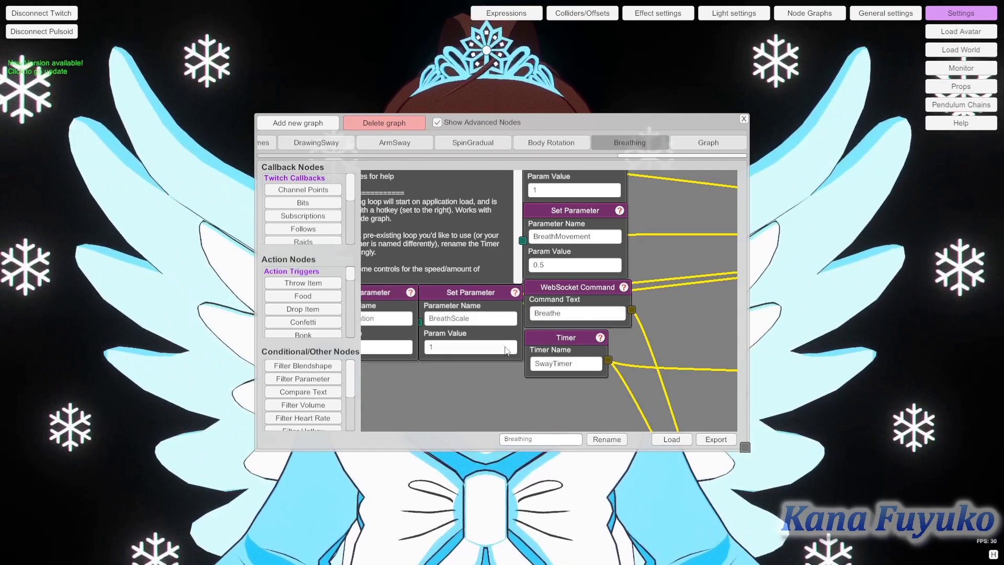
drag(492, 362, 577, 393)
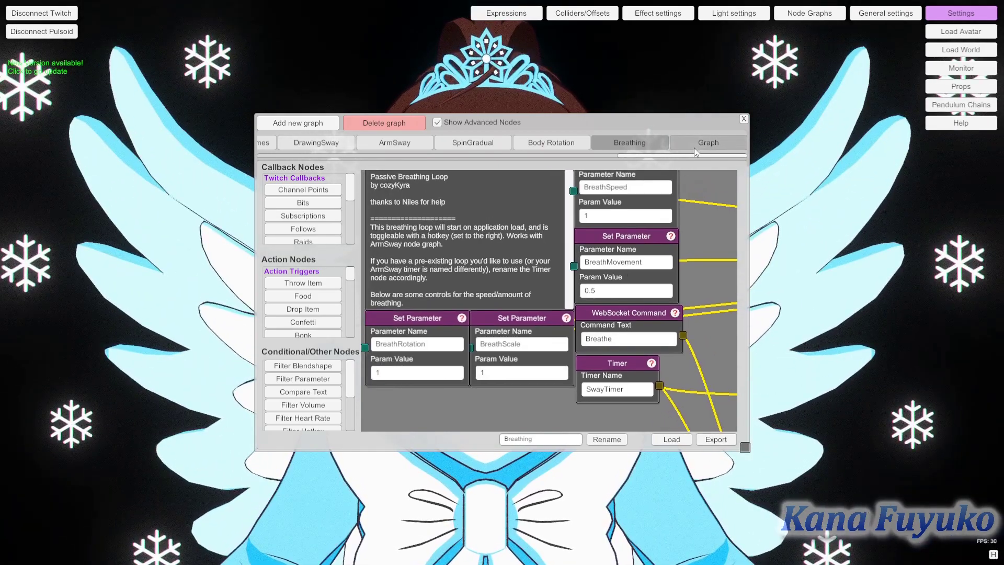
click(696, 148)
drag(423, 354, 505, 414)
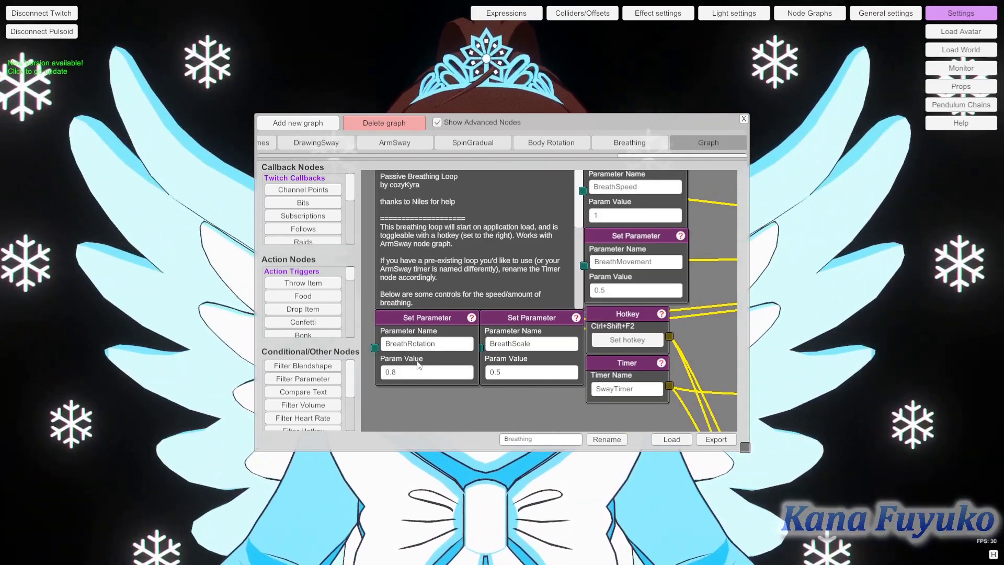
- Move the Node Graphs window left of the avatar and centre the Message node
drag(522, 132, 280, 112)
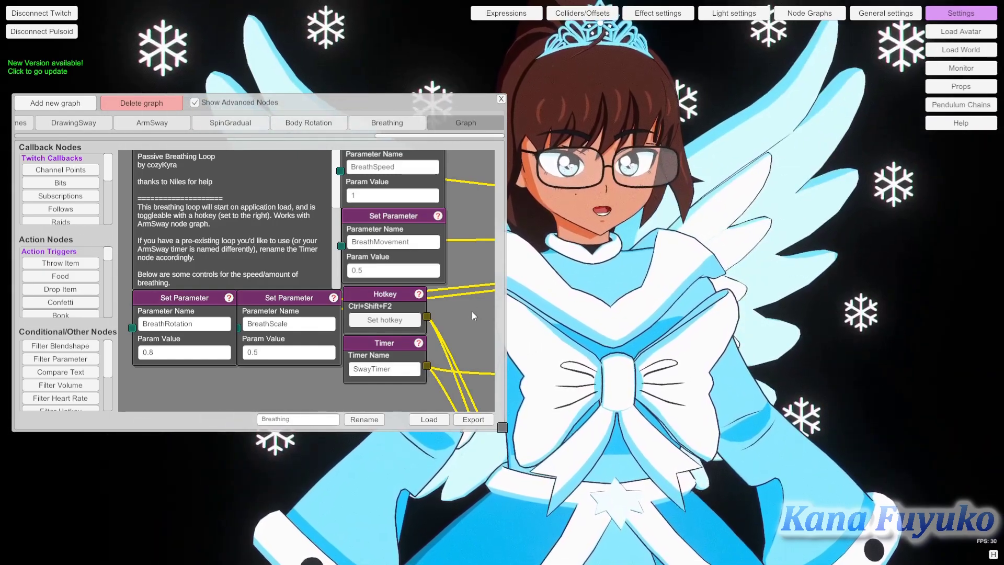
drag(467, 329, 465, 337)
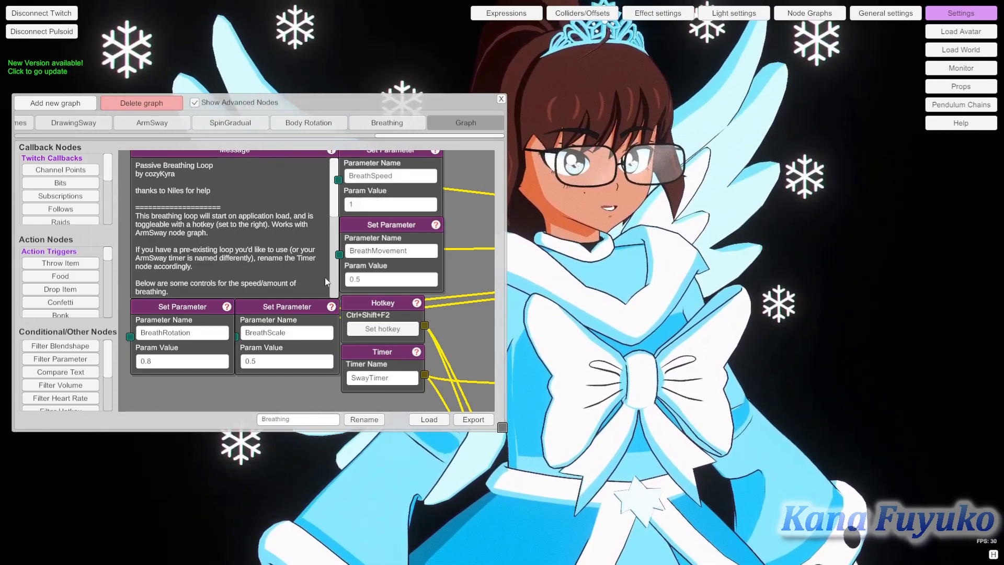
drag(292, 379, 338, 386)
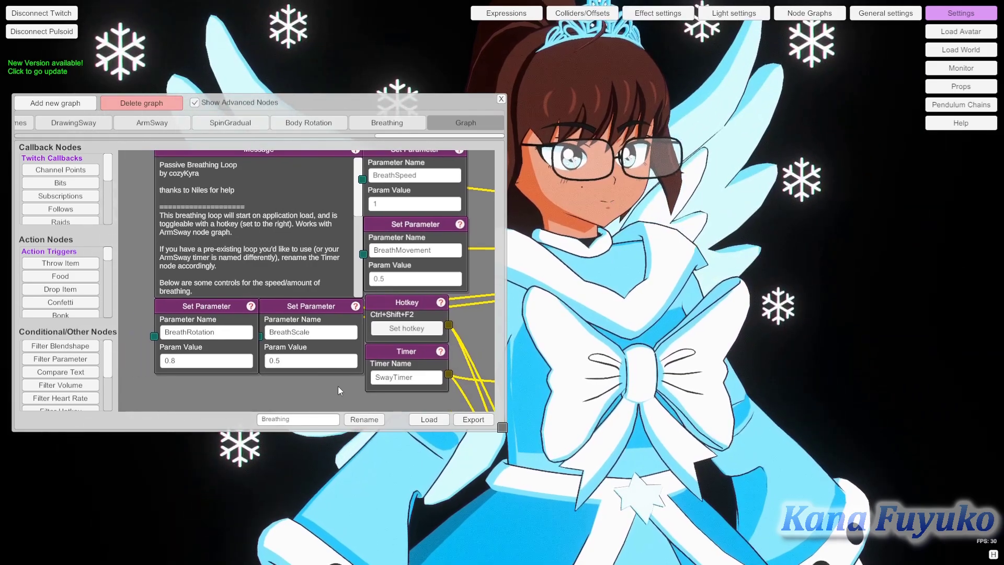
- Delete the newly loaded duplicate graph, keeping the original Breathing graph
click(209, 361)
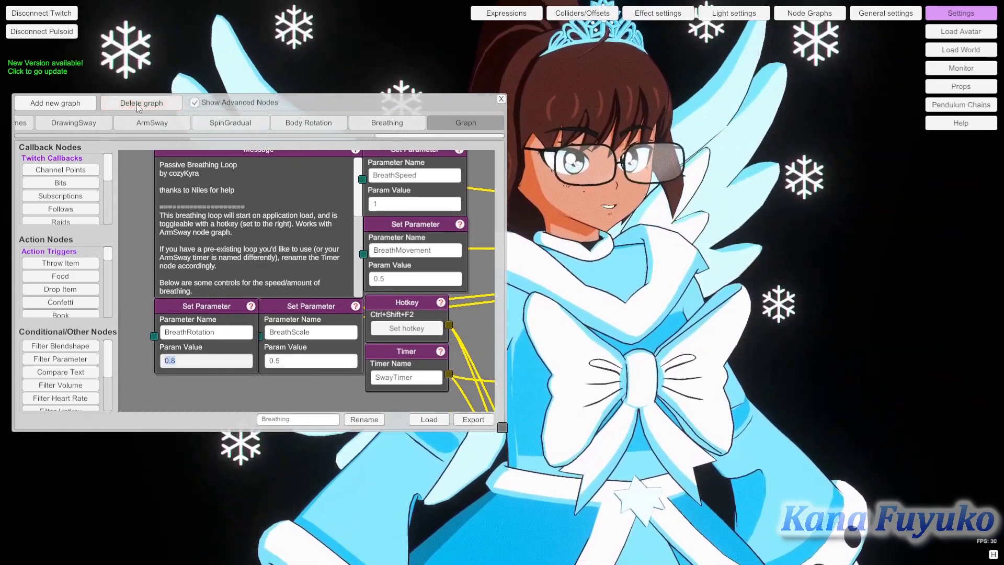
click(484, 285)
click(446, 125)
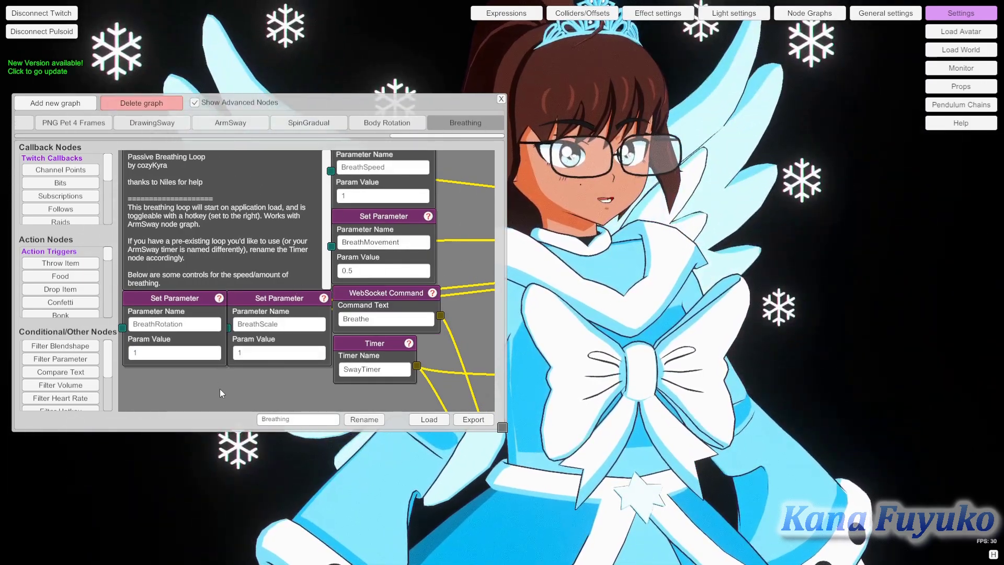
drag(220, 388, 235, 395)
- Try a BreathScale value of 45, then set it back to 1
click(282, 365)
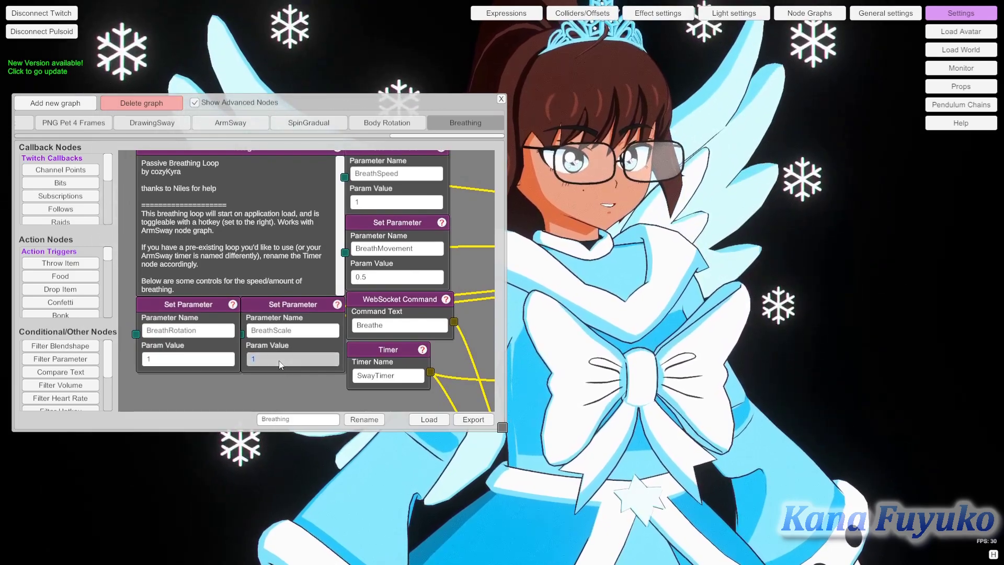
text(45)
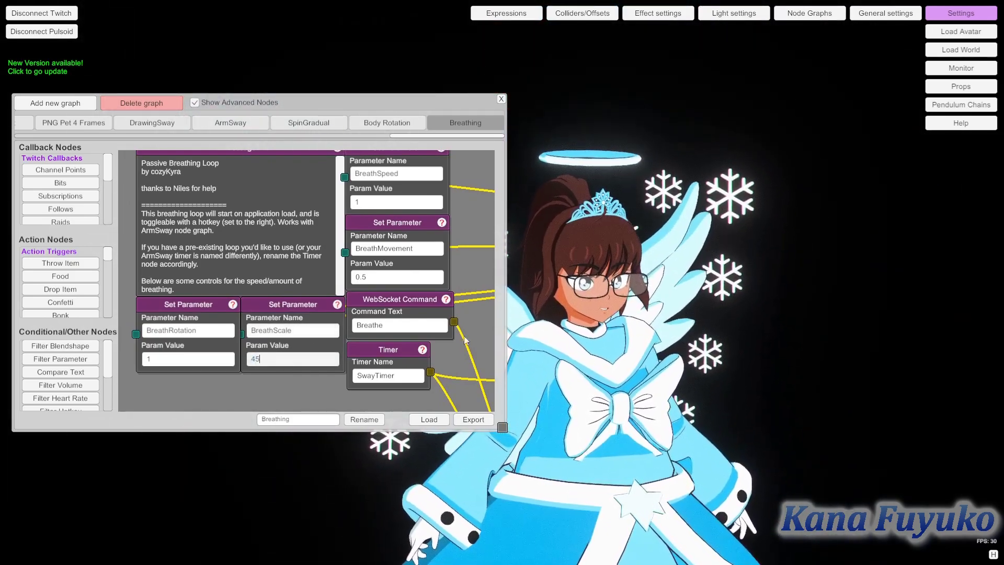
scroll(574, 421, up, 5)
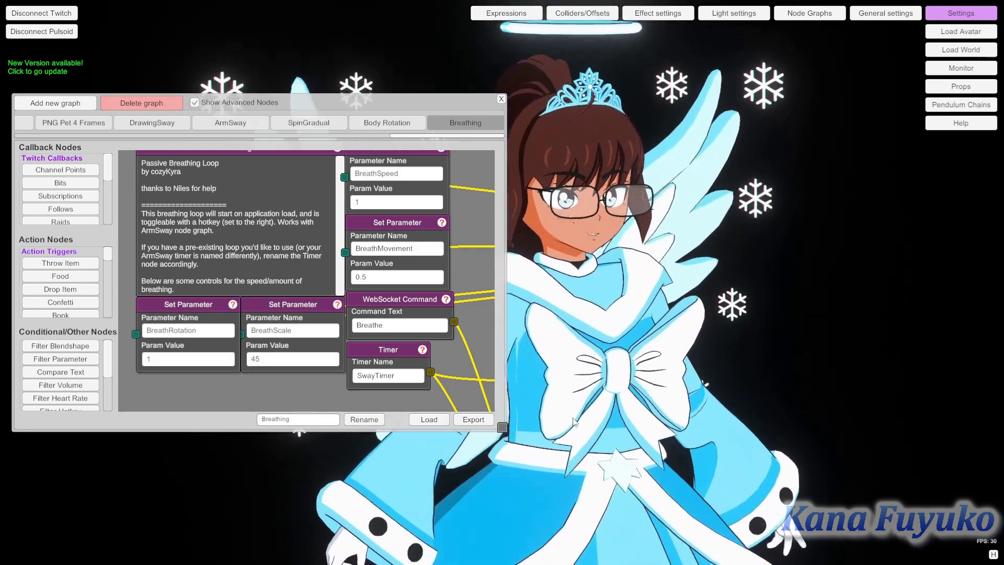
click(279, 359)
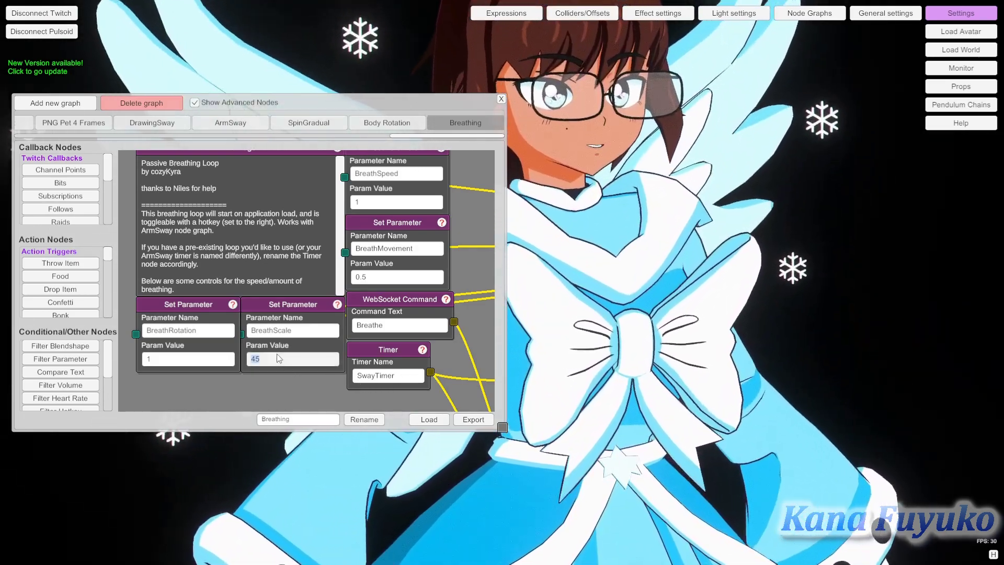
text(1)
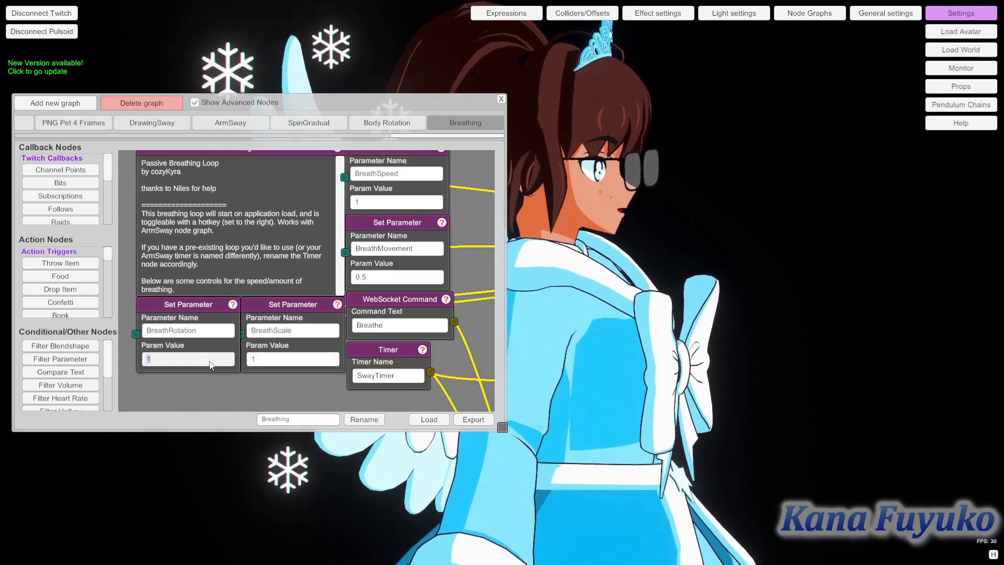
- Try BreathRotation at 45, then return it to 1
text(45)
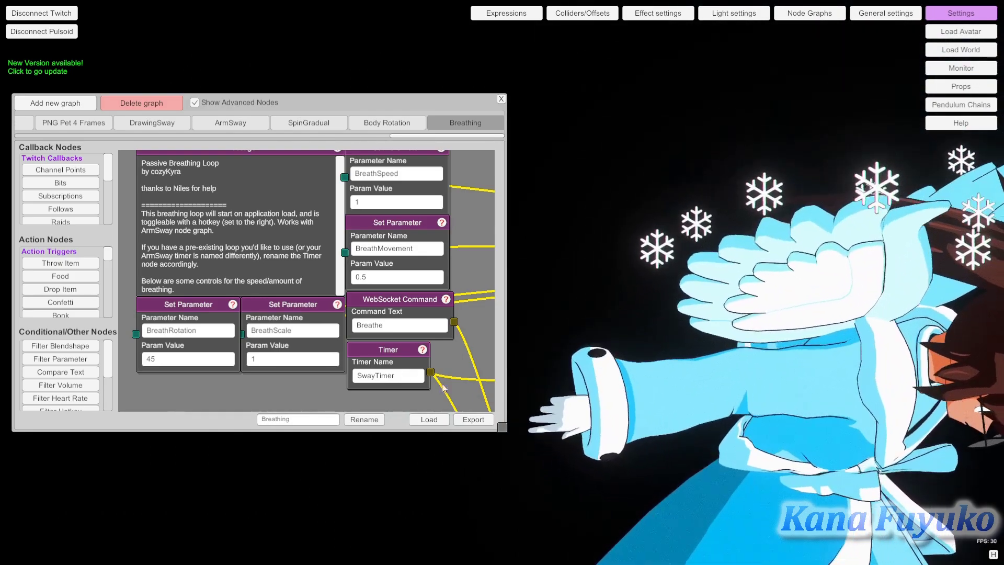
click(179, 360)
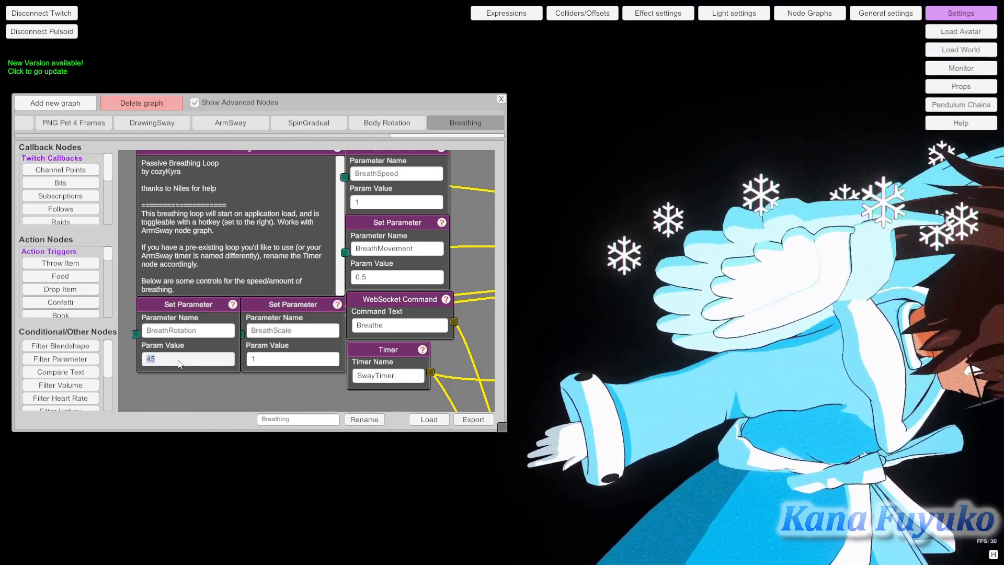
text(1)
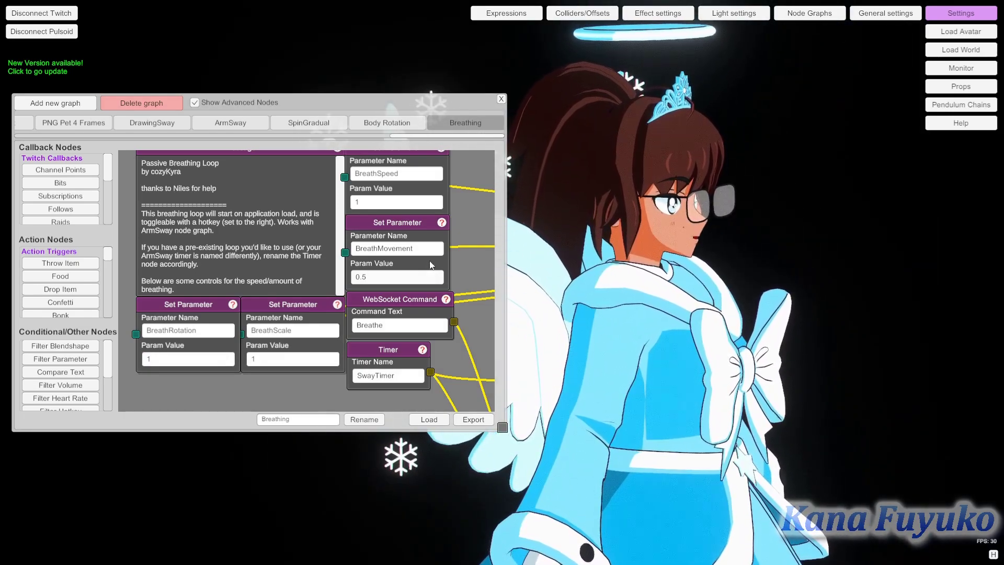
- Try BreathMovement at 45, then set it to 0.8
drag(430, 264, 369, 277)
click(331, 286)
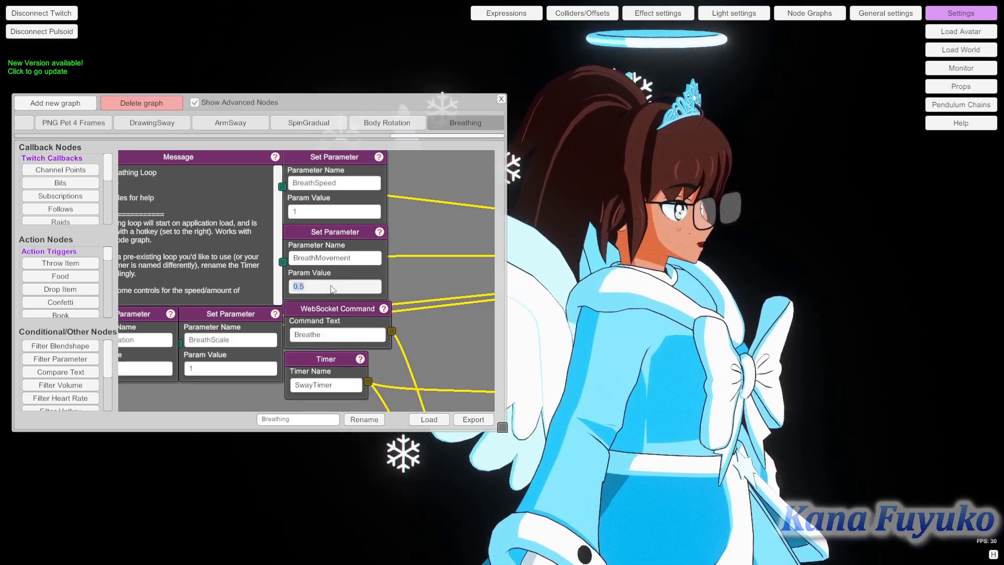
text(45)
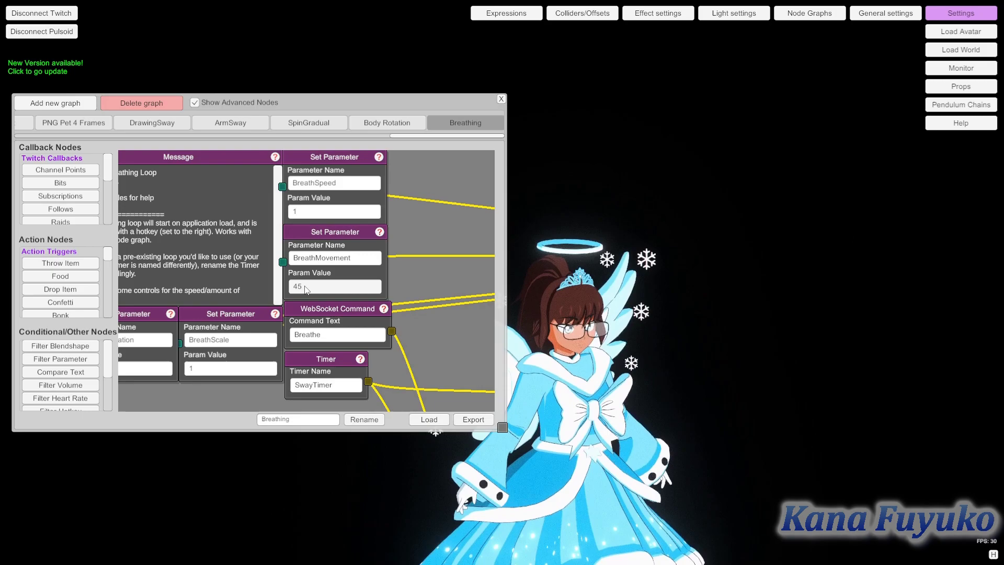
click(307, 290)
text(0.8)
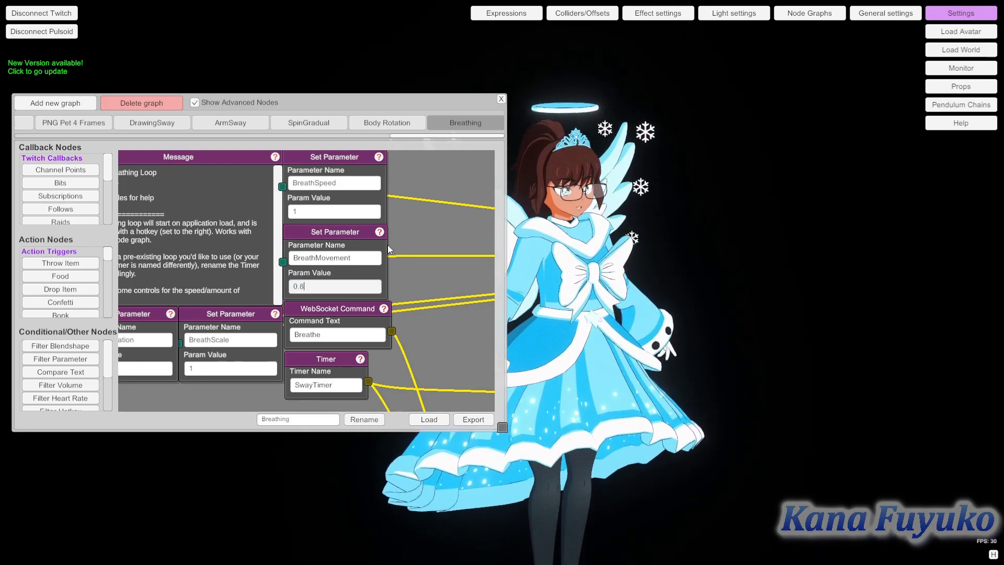
- Try BreathSpeed at 45, then restore it to 1
click(337, 212)
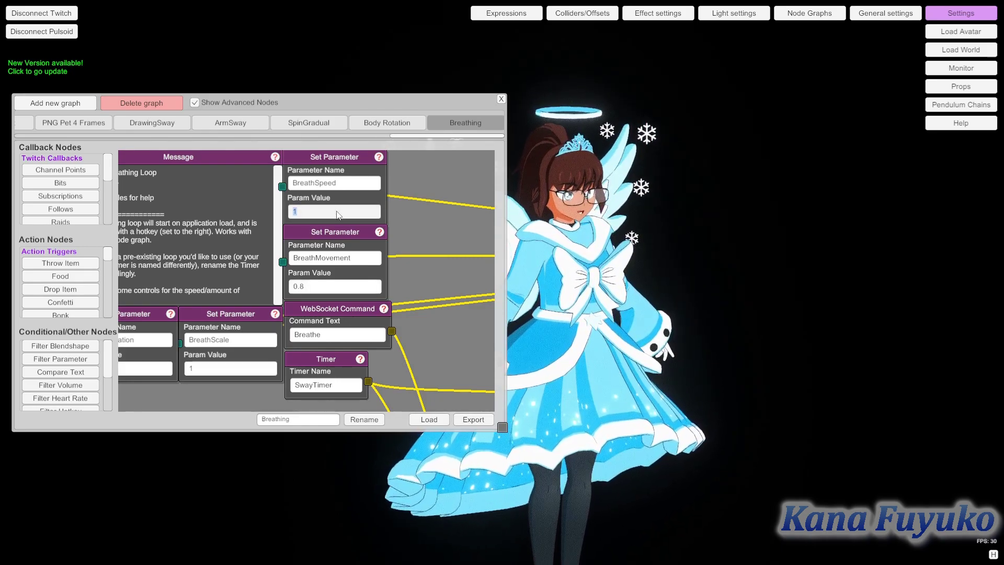
text(45)
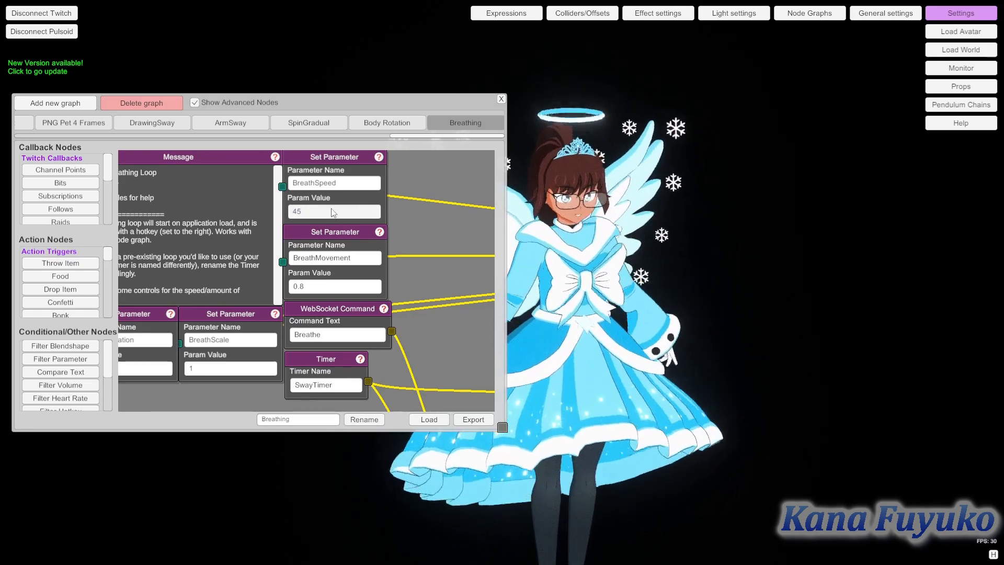
click(333, 212)
text(1)
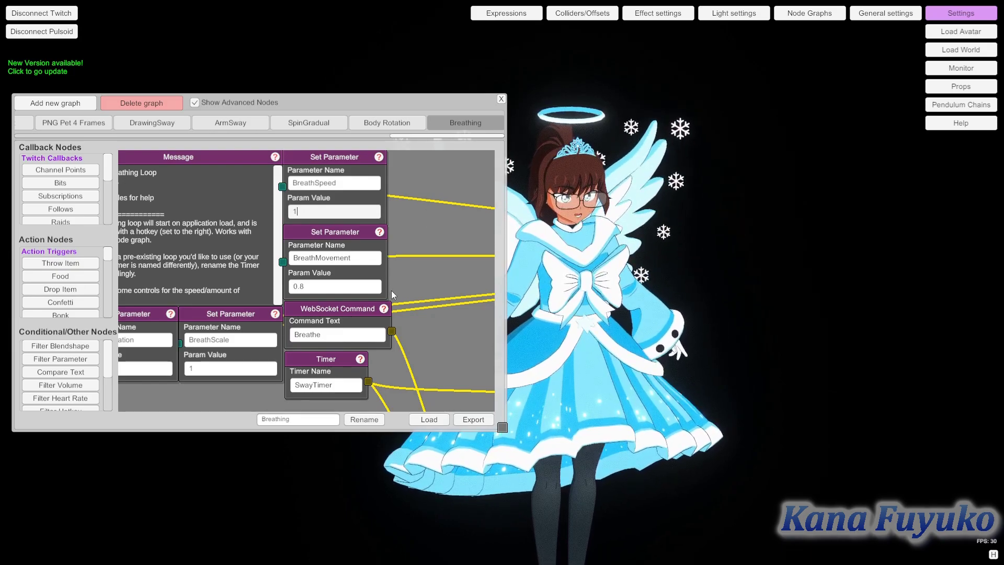
middle_drag(391, 290, 529, 337)
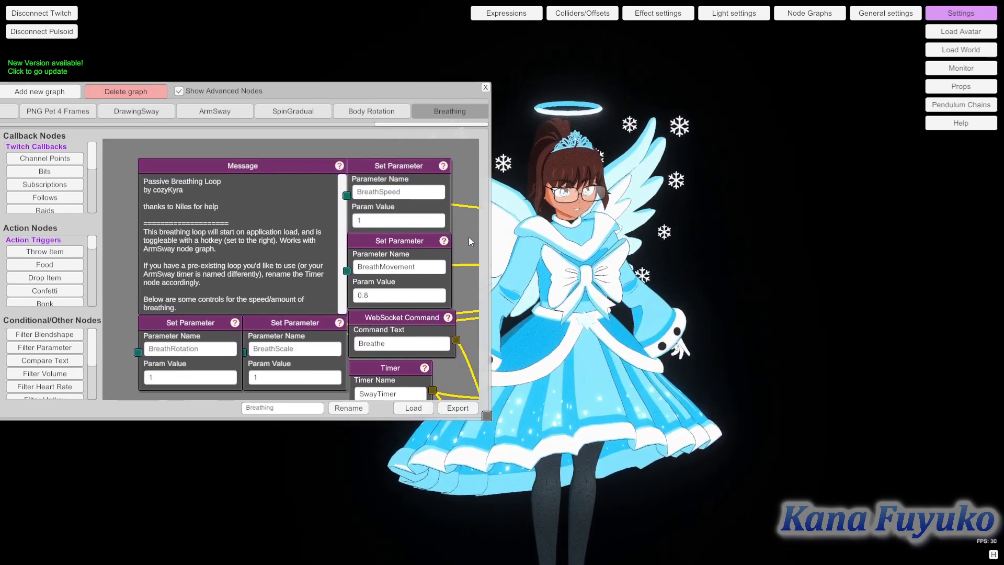
middle_drag(468, 238, 417, 215)
- Zoom and pan to the Object Position node's GameObject Name field, now reading Root
scroll(458, 258, down, 5)
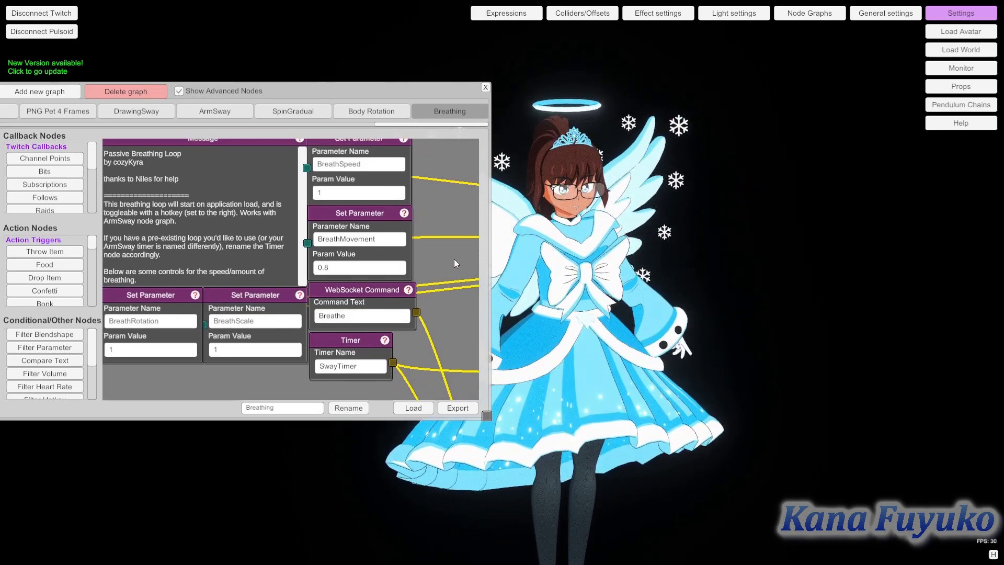
scroll(463, 262, up, 5)
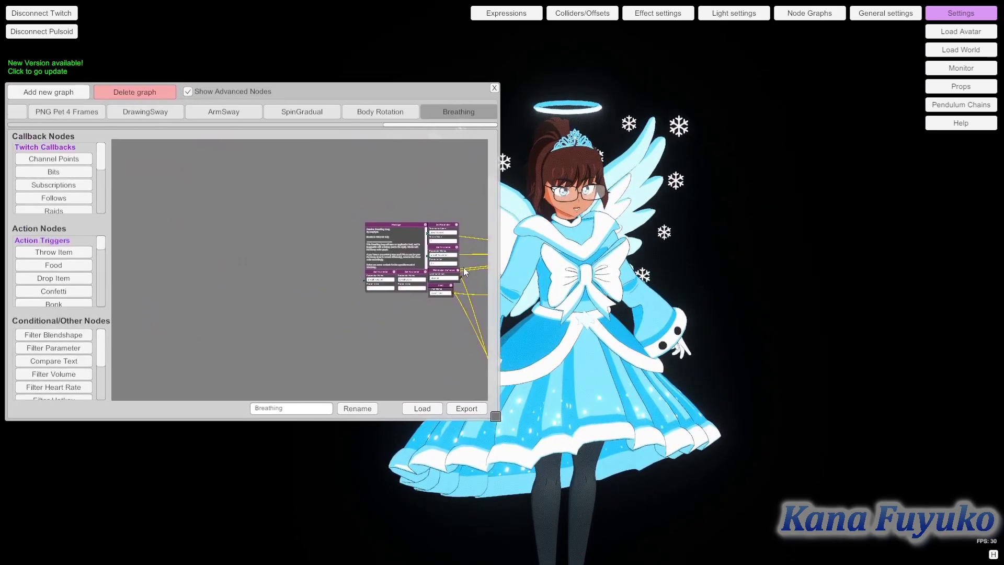
scroll(314, 335, up, 2)
scroll(360, 343, up, 1)
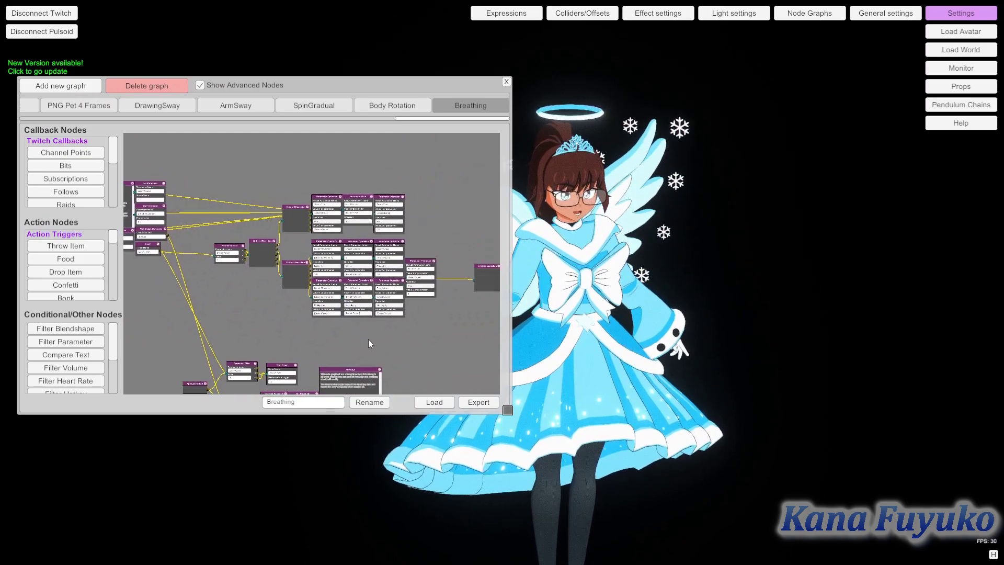
scroll(350, 336, up, 2)
scroll(419, 350, up, 2)
middle_drag(418, 351, 371, 377)
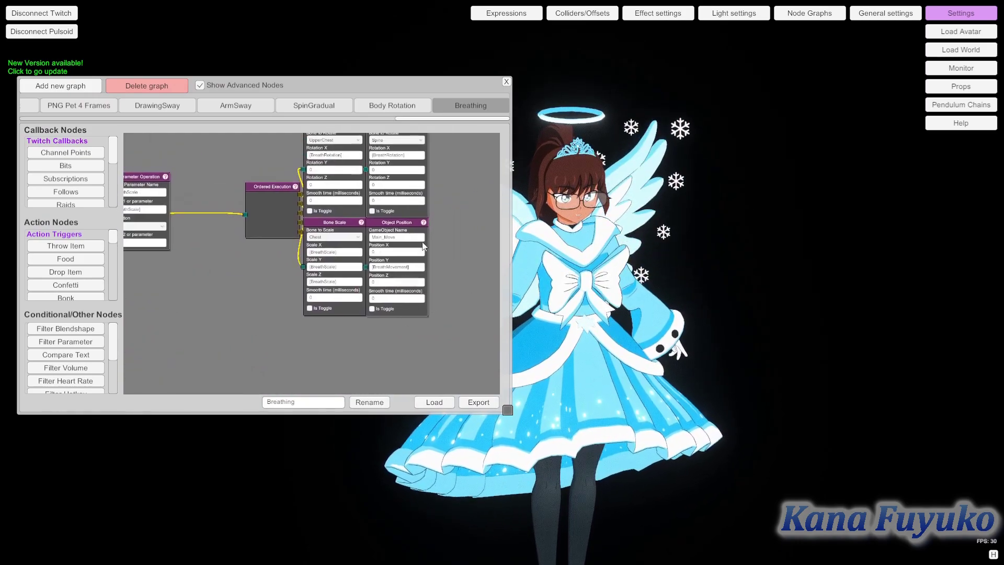
scroll(445, 209, up, 3)
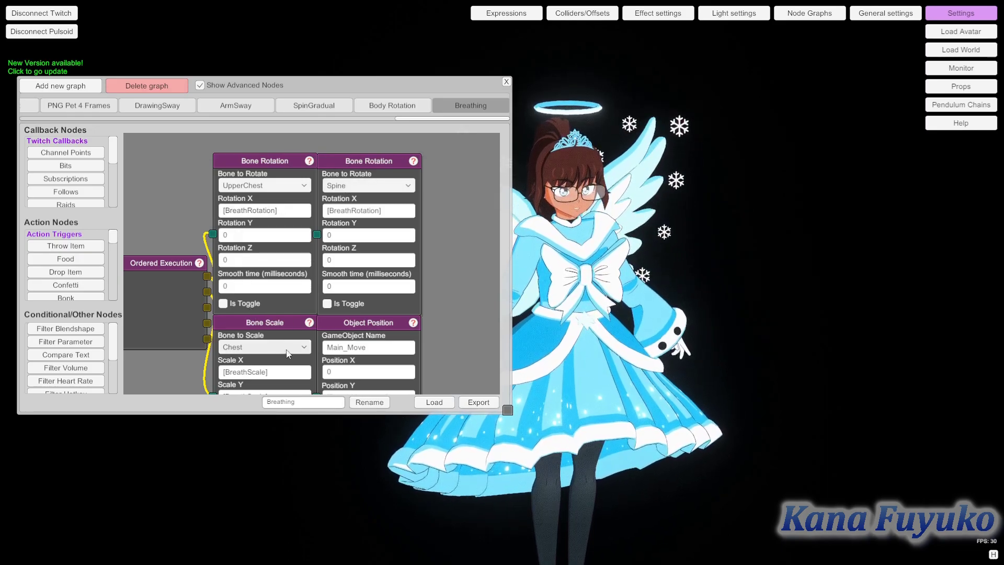
middle_drag(456, 317, 398, 234)
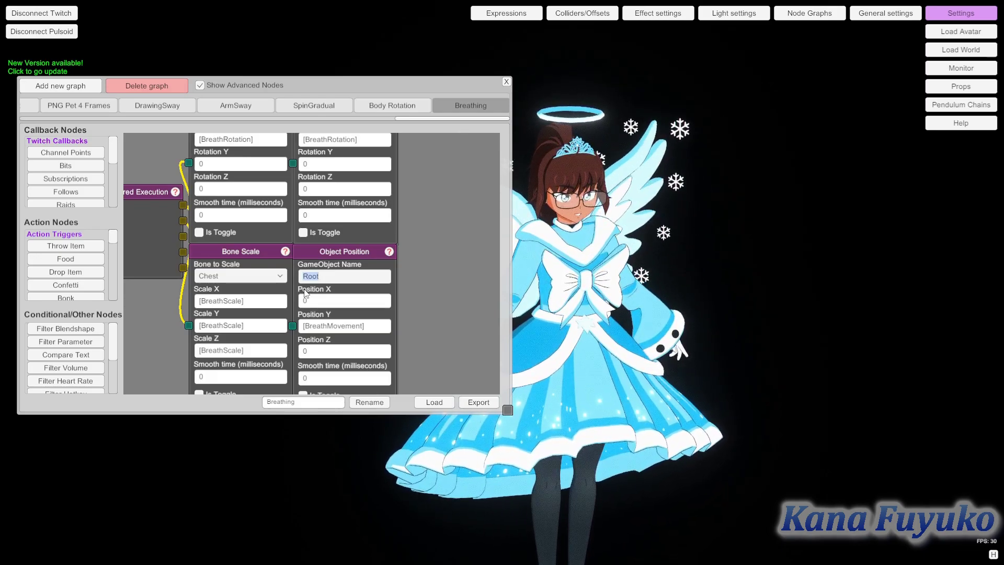
- Replace the GameObject Name Root with Hips, then change it to Main_Move
key(BackSpace)
key(BackSpace)
key(BackSpace)
key(BackSpace)
text(Hips)
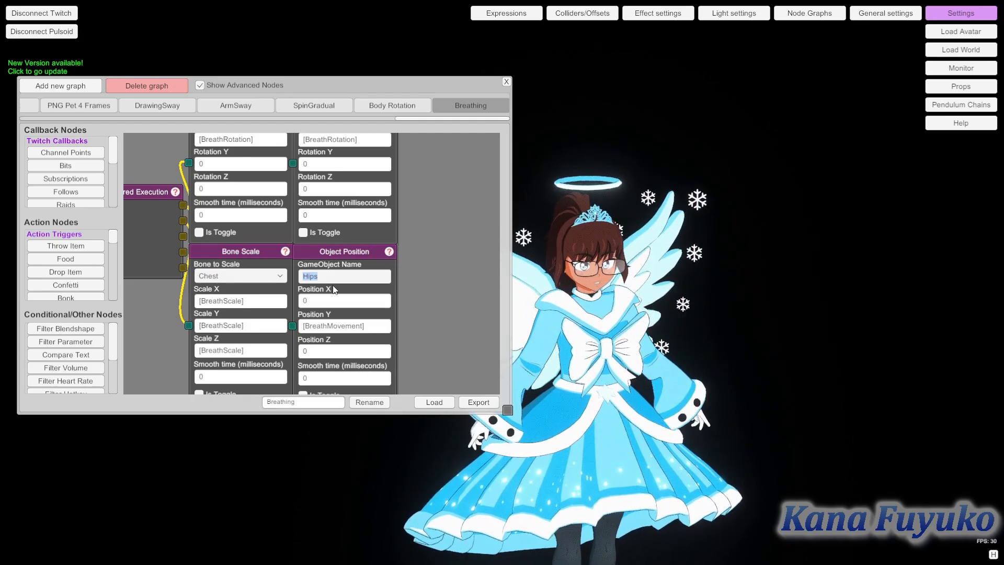
text(ain)
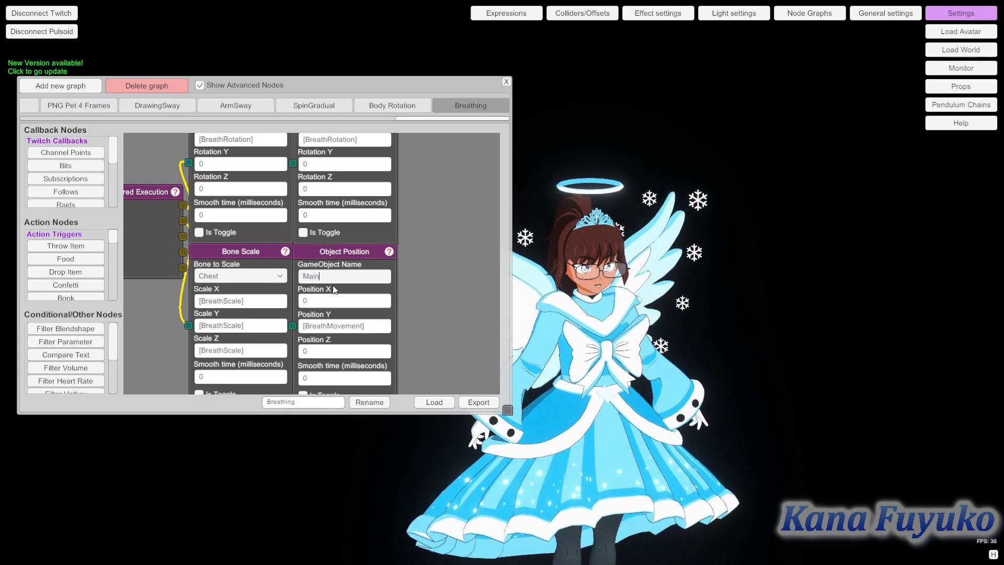
text(_Move)
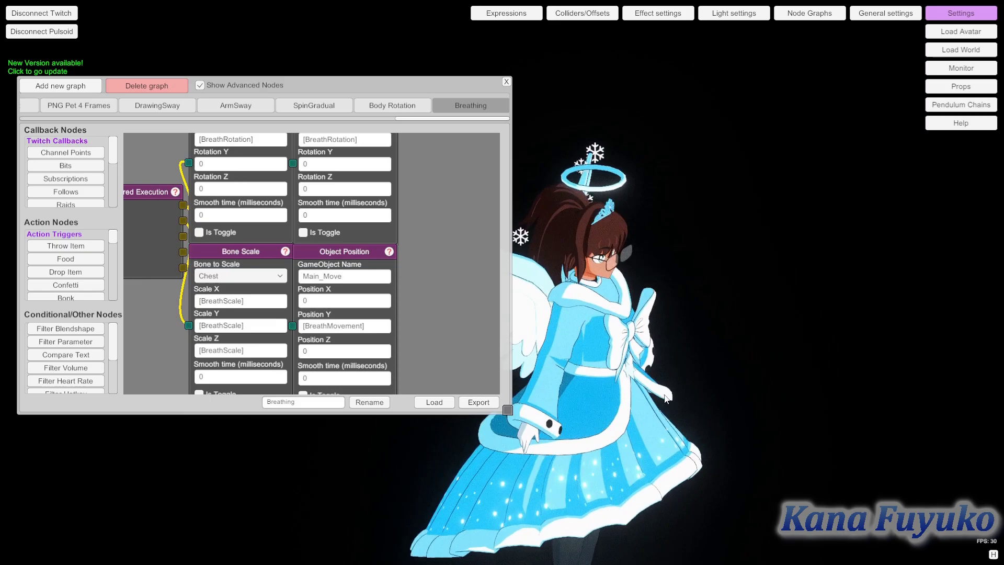
- Select the whole Main_Move name in the Object Position node's GameObject Name field
scroll(420, 285, down, 2)
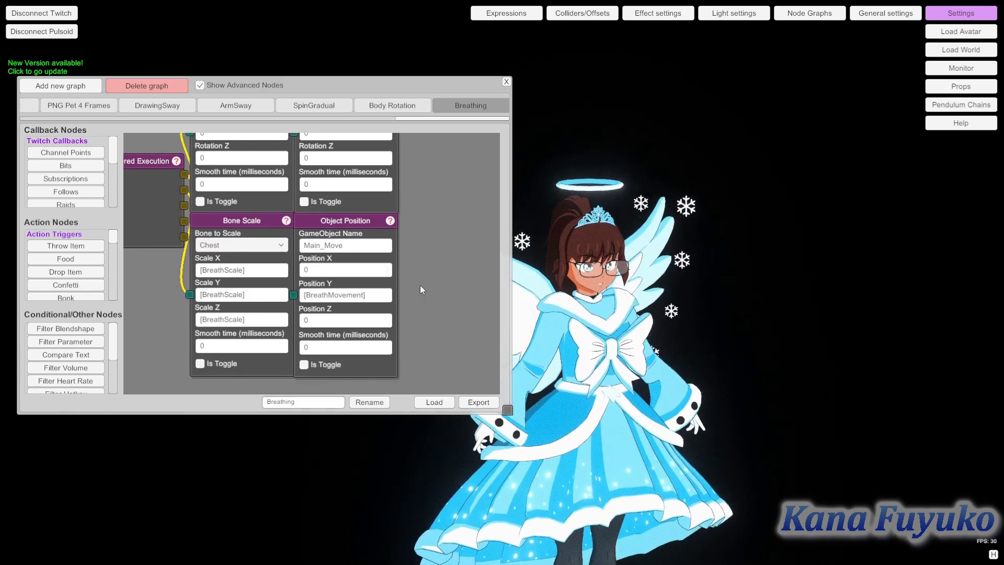
scroll(418, 291, up, 1)
click(345, 262)
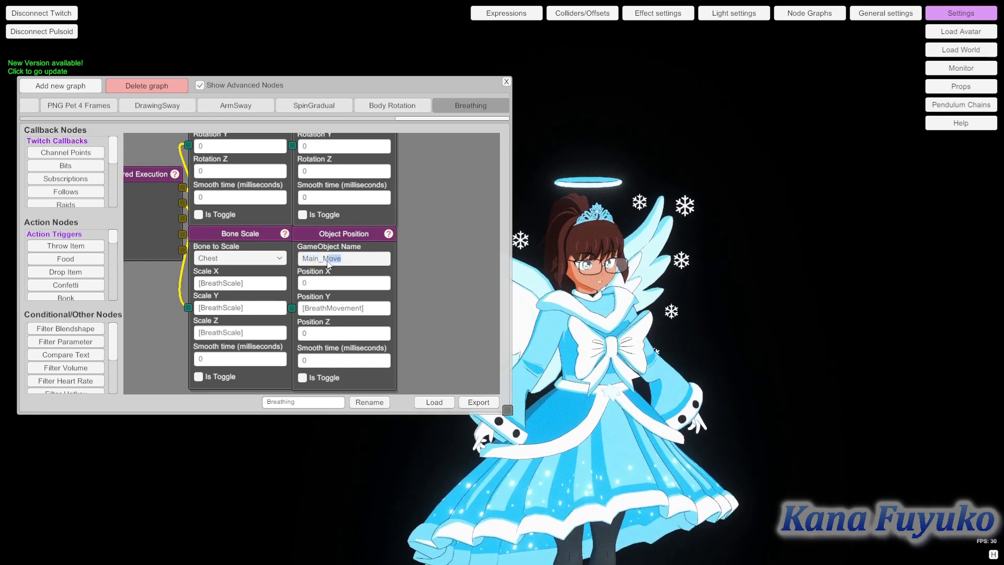
drag(321, 260, 308, 265)
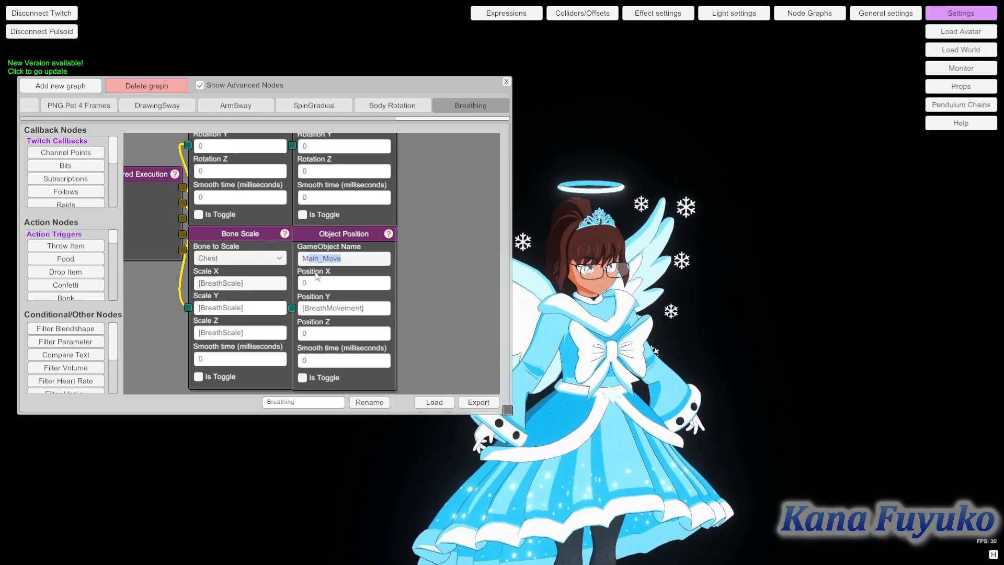
drag(250, 292, 330, 294)
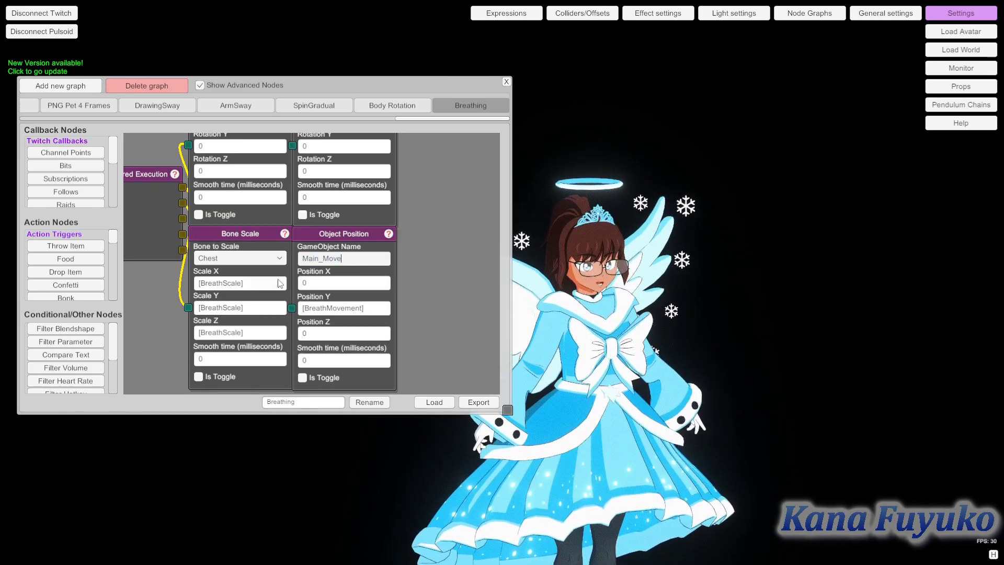
scroll(213, 309, down, 4)
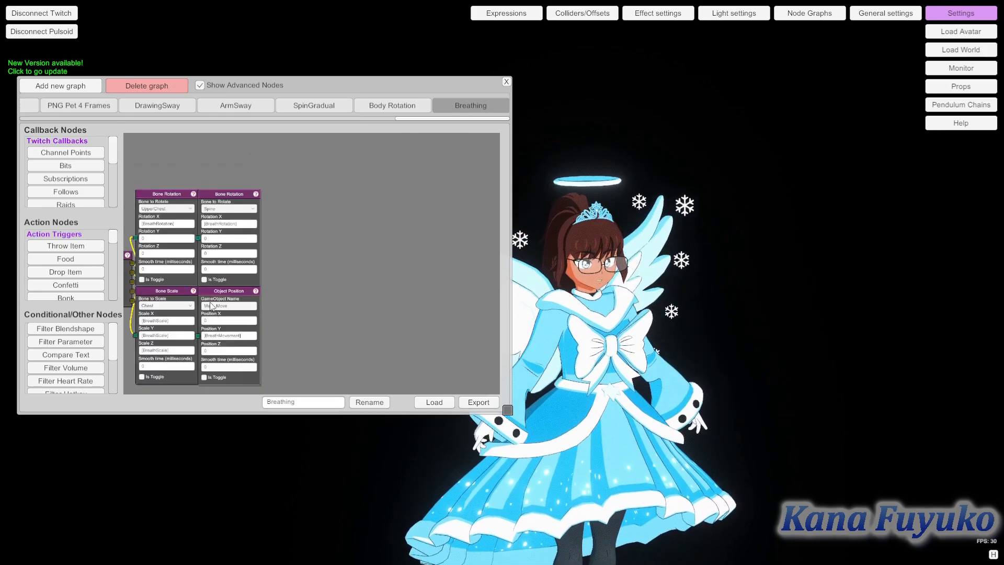
scroll(210, 305, up, 4)
middle_drag(322, 310, 436, 267)
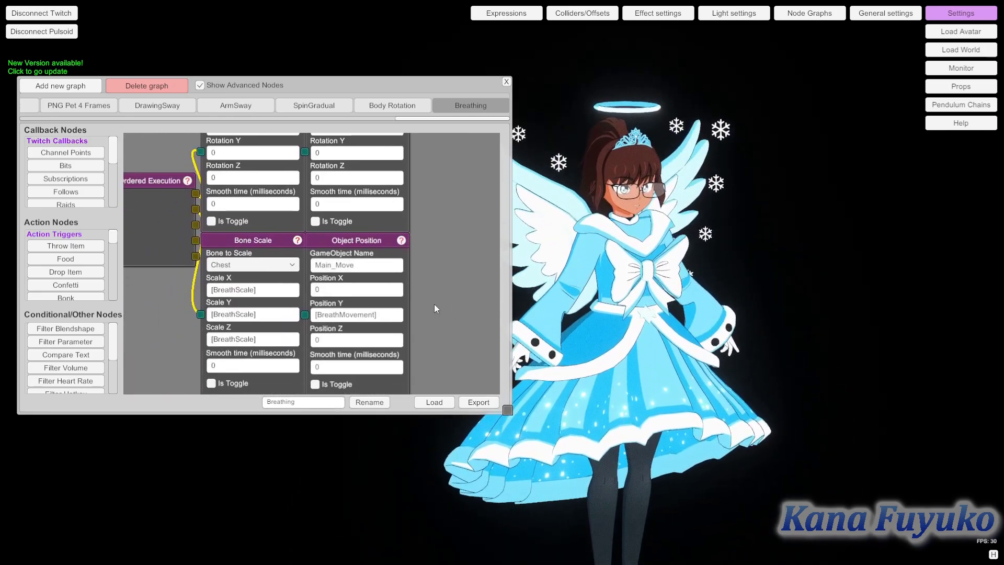
scroll(435, 308, down, 3)
scroll(216, 284, down, 3)
middle_drag(217, 284, 346, 293)
scroll(253, 294, up, 3)
middle_drag(254, 294, 285, 355)
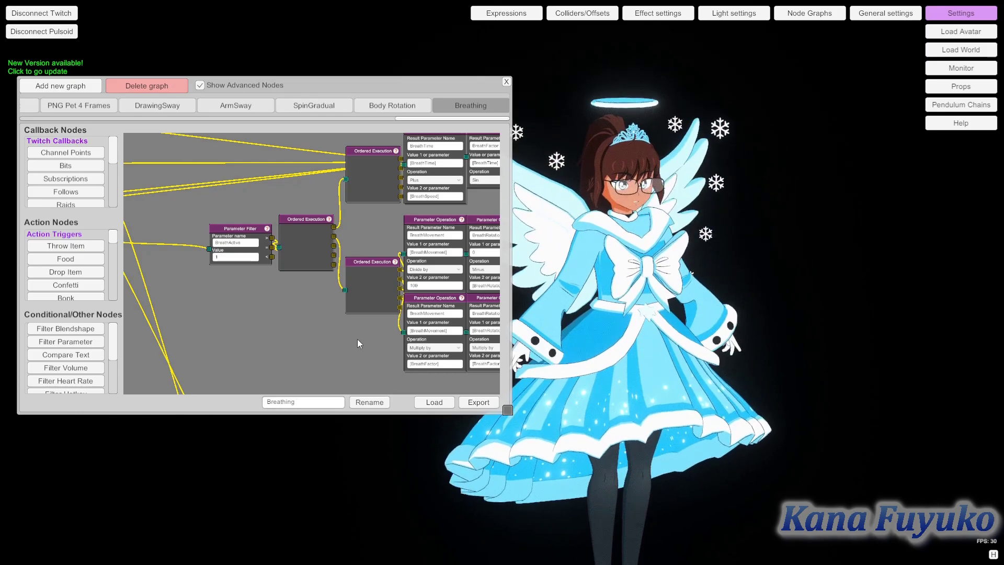
middle_drag(246, 297, 396, 343)
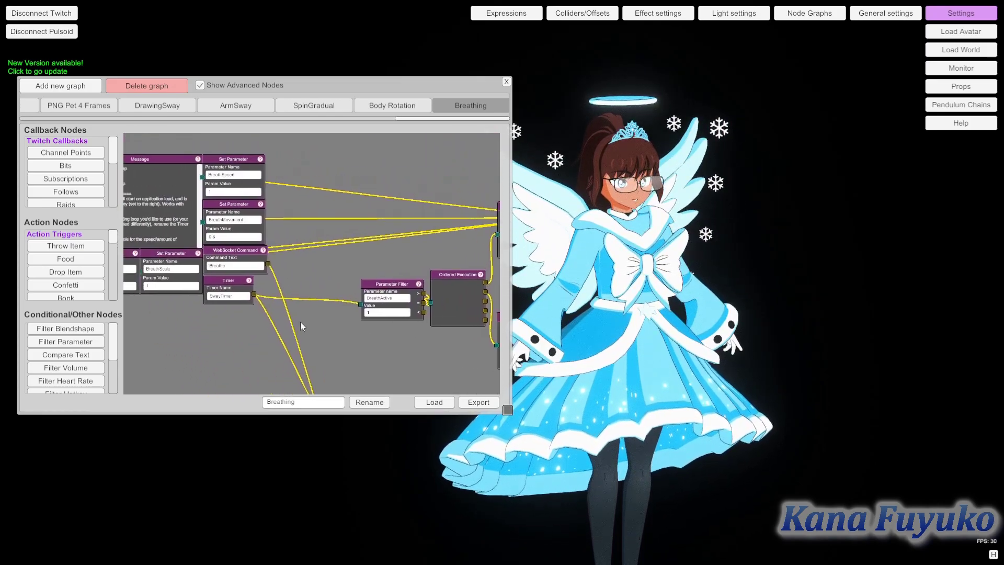
middle_drag(302, 327, 296, 305)
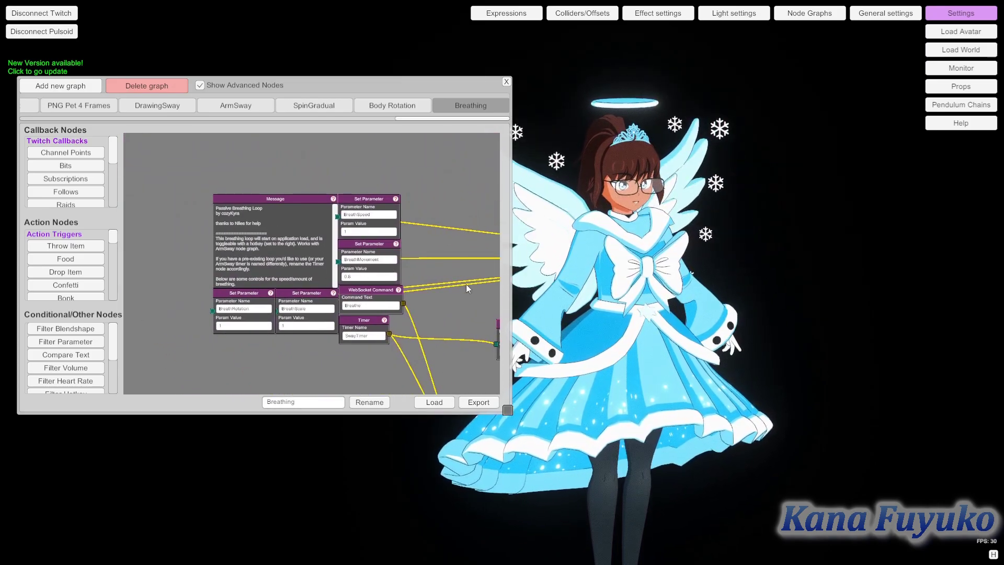
mouse_move(467, 289)
middle_down()
mouse_move(105, 255)
mouse_move(437, 282)
mouse_move(206, 245)
mouse_move(273, 265)
mouse_move(371, 262)
mouse_move(459, 283)
middle_up()
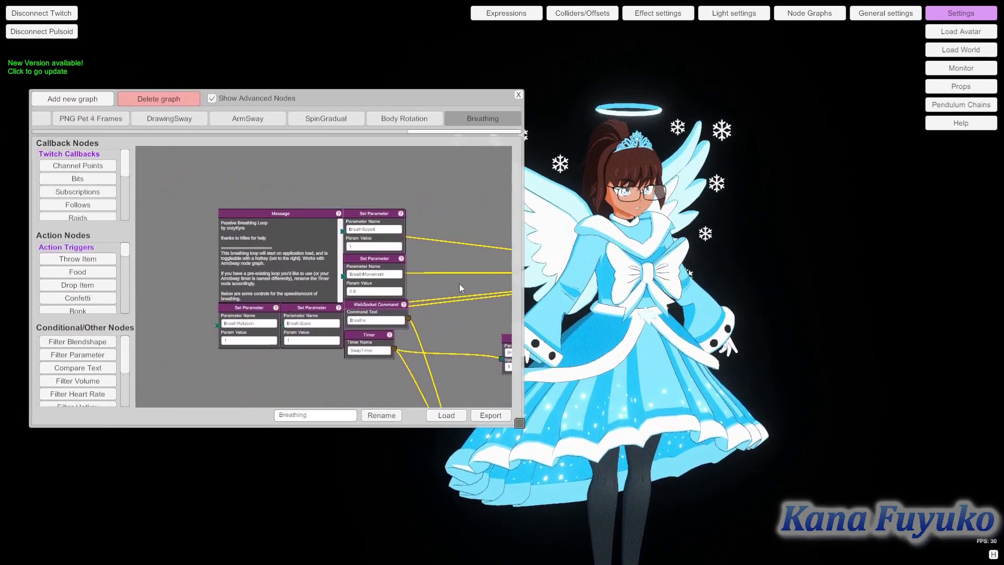
scroll(233, 325, up, 3)
mouse_move(225, 379)
middle_down()
mouse_move(271, 406)
mouse_move(235, 395)
middle_up()
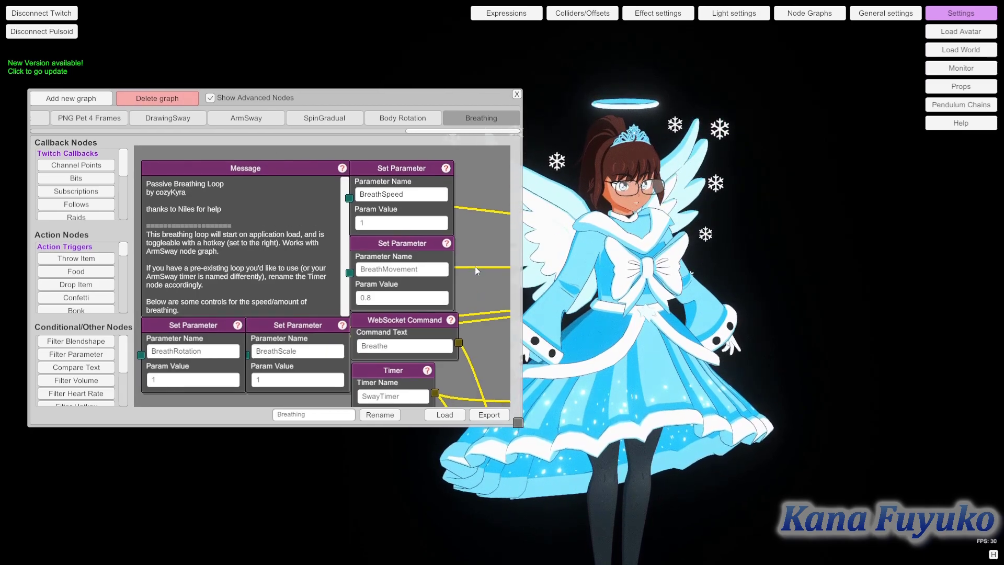
scroll(475, 266, down, 1)
scroll(476, 259, up, 1)
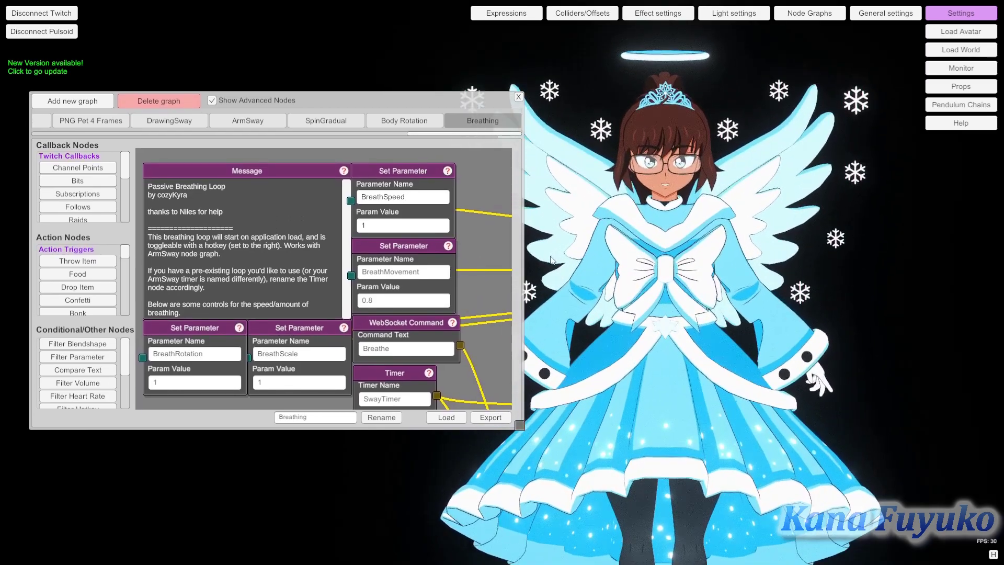
scroll(553, 264, up, 1)
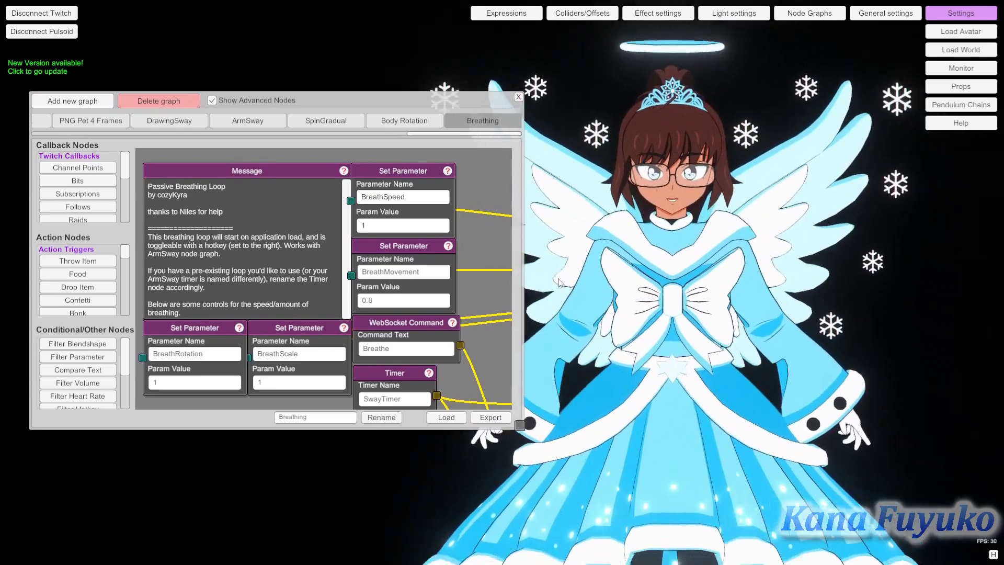